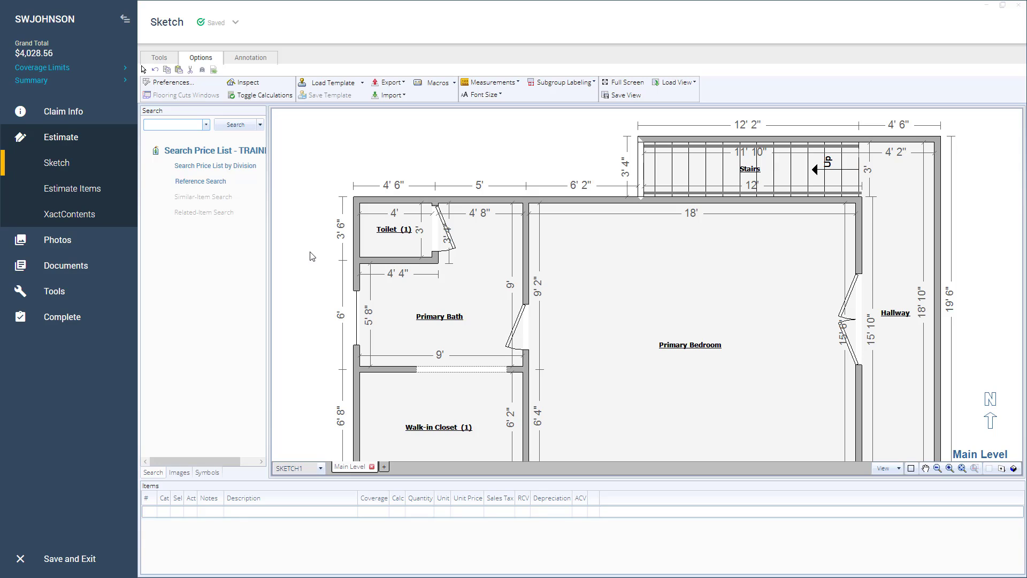
- Return to the Select tool and clear the toilet door selection on the Main Level plan
key("shift+Return")
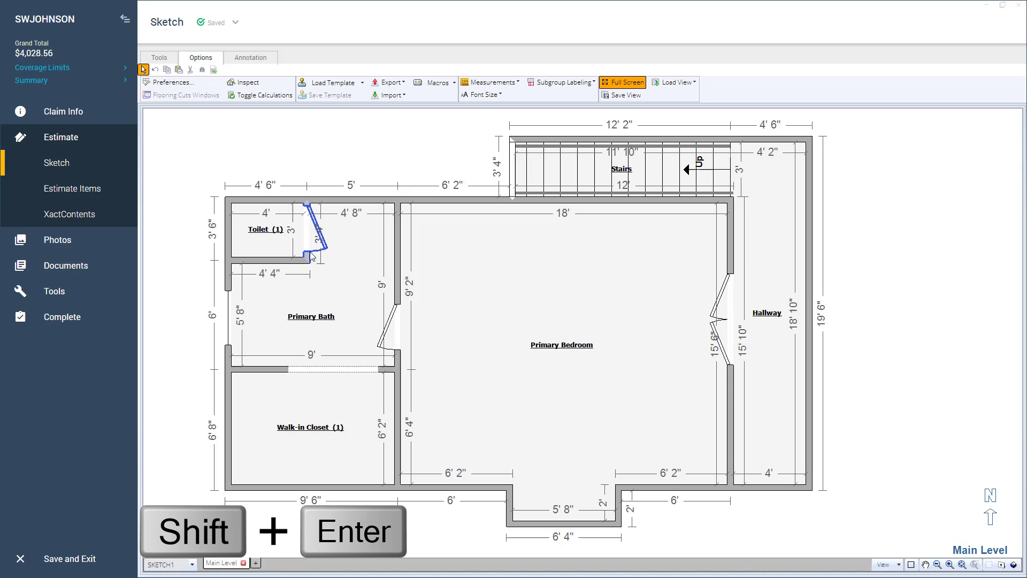
left_click(172, 369)
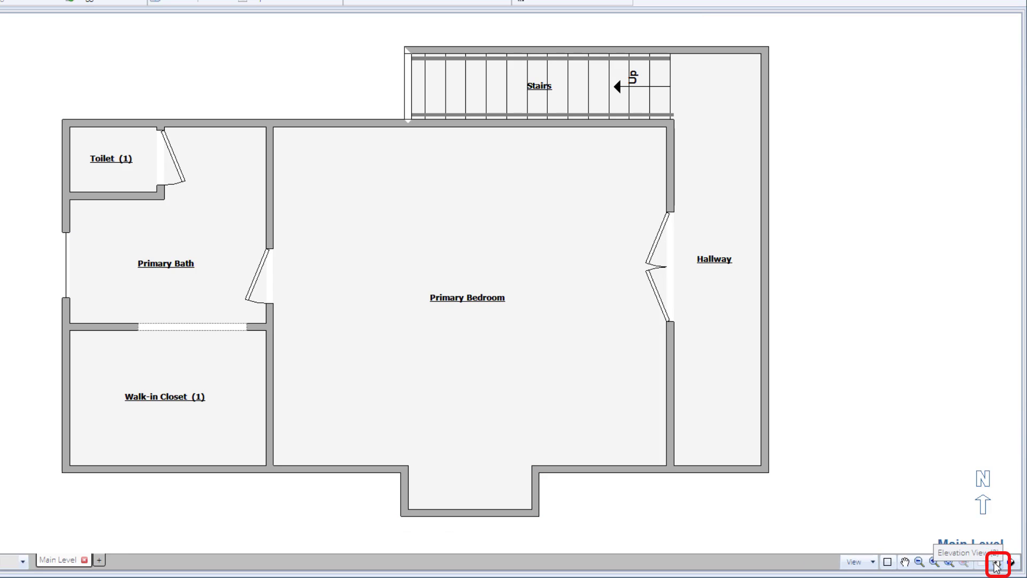
left_click(995, 564)
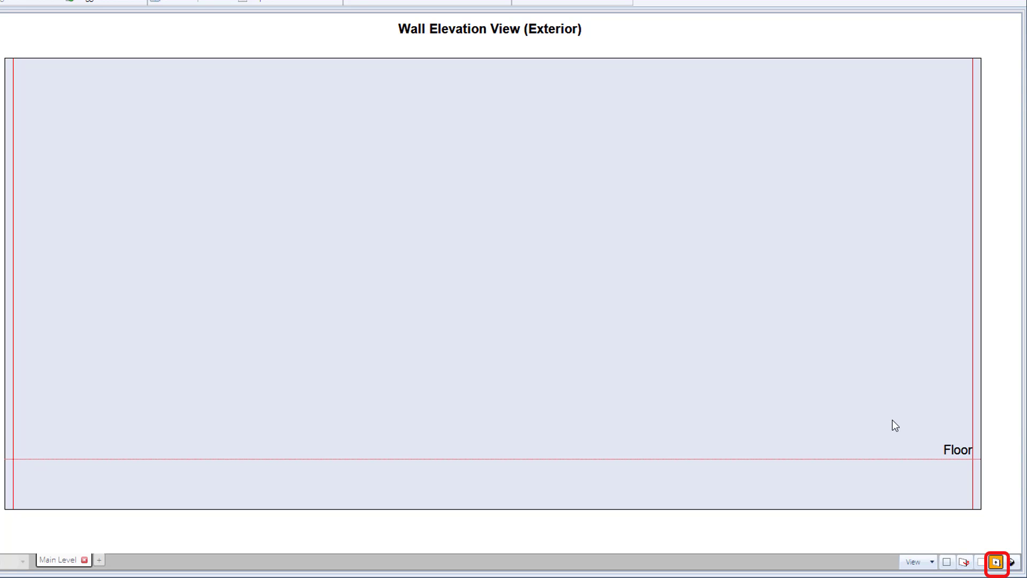
left_click(1010, 564)
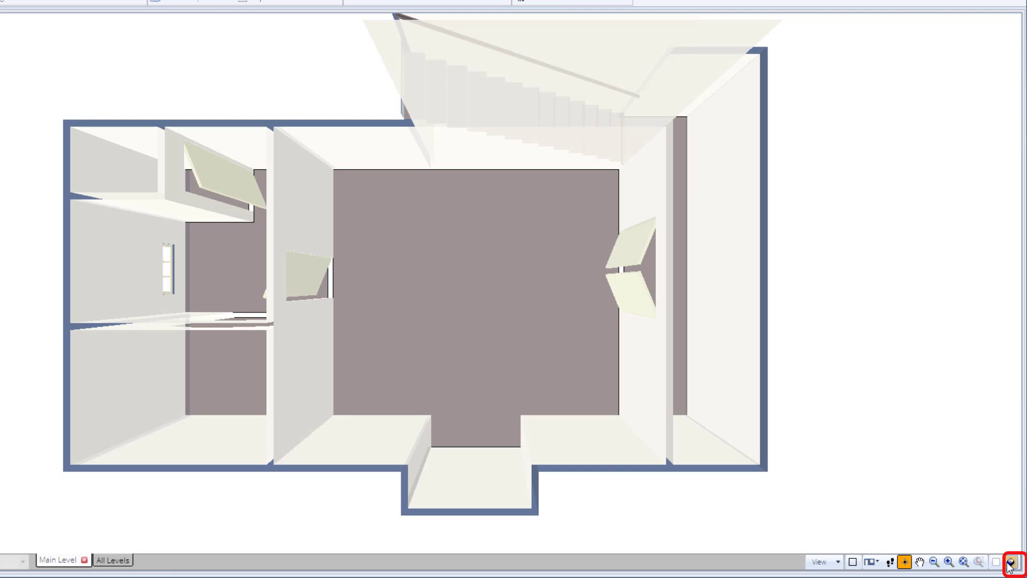
left_click(996, 564)
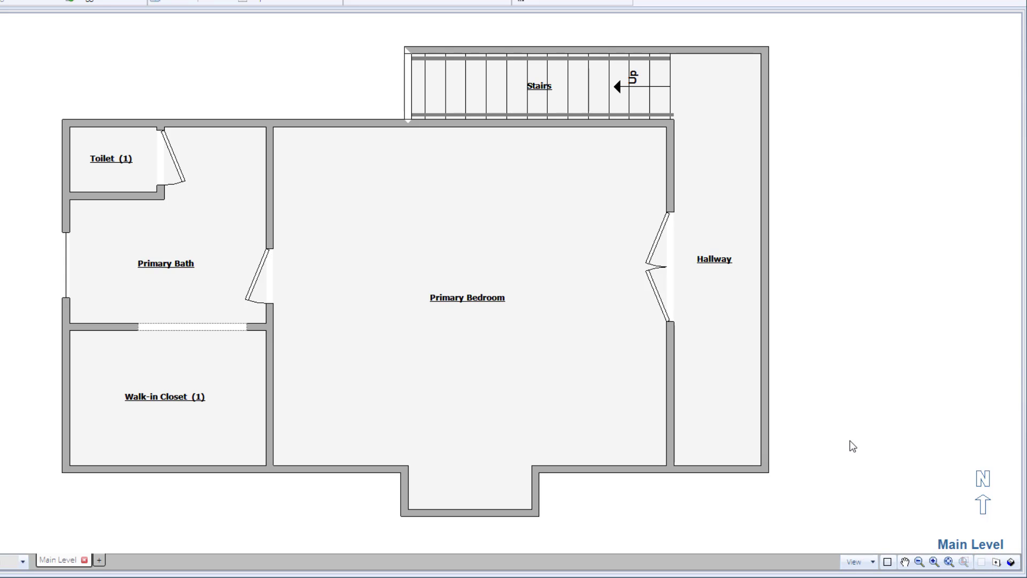
- Pick a wall on the Main Level plan and show its exterior Wall Elevation View
key("1")
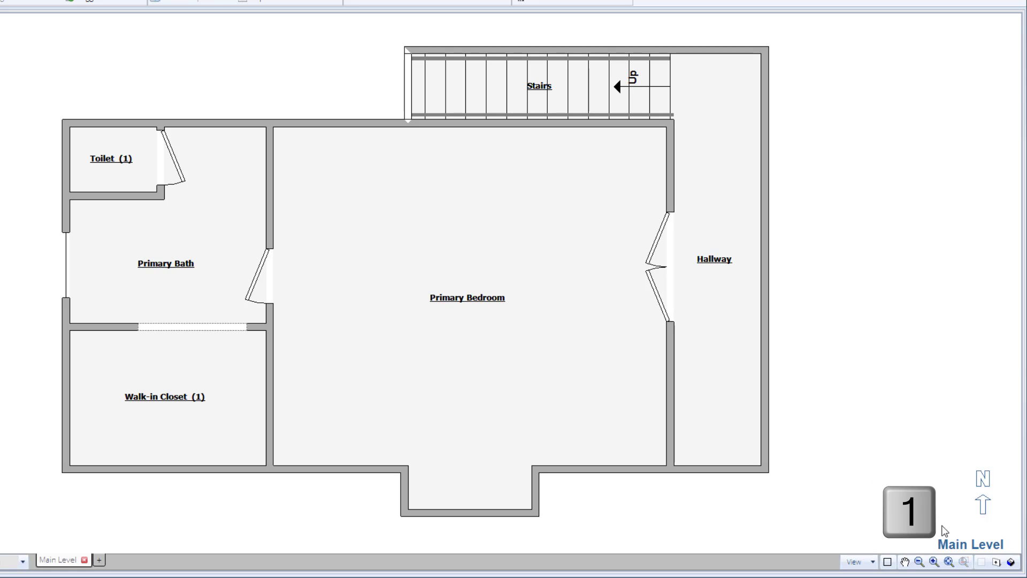
left_click(996, 565)
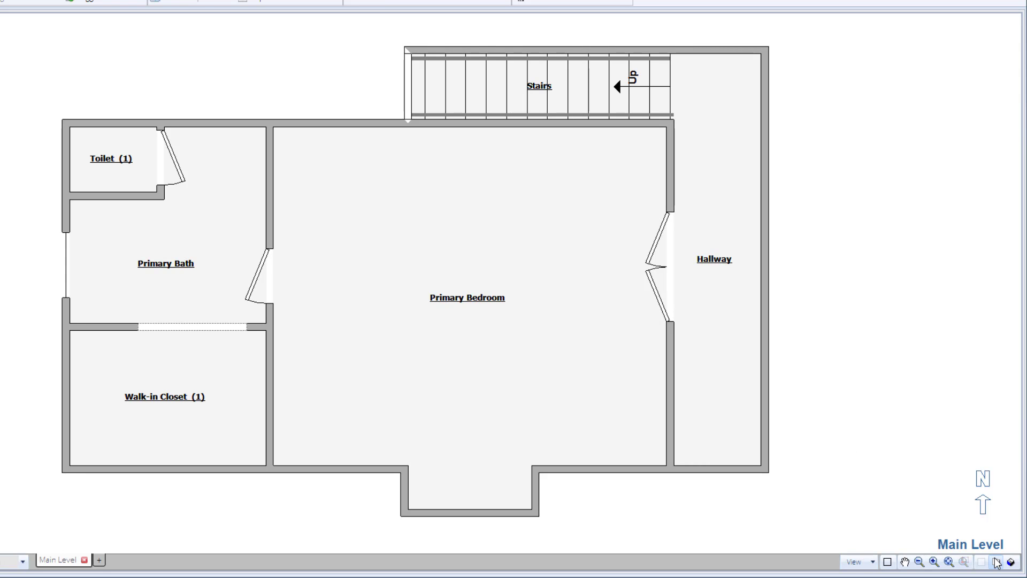
left_click(996, 561)
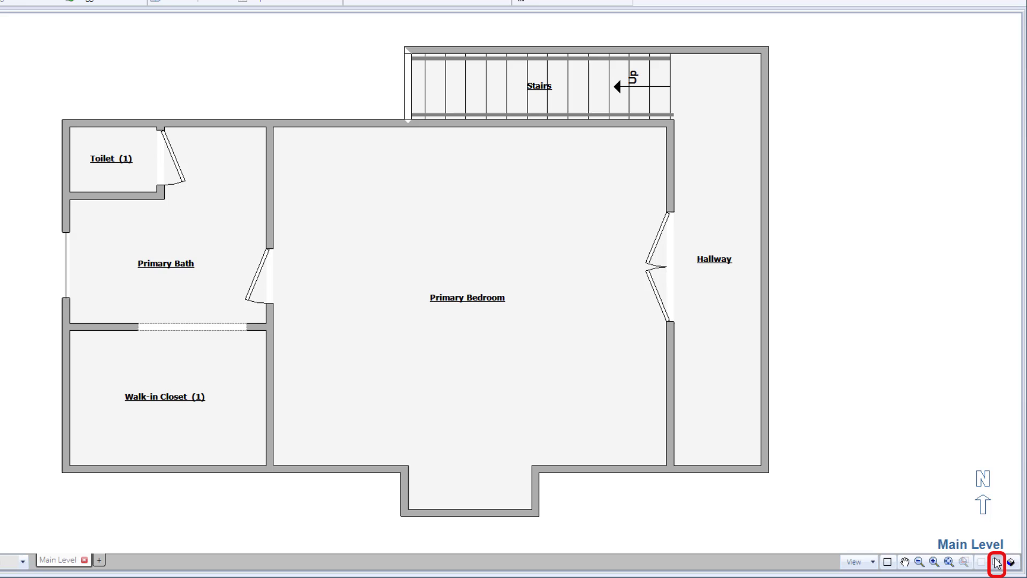
left_click(765, 415)
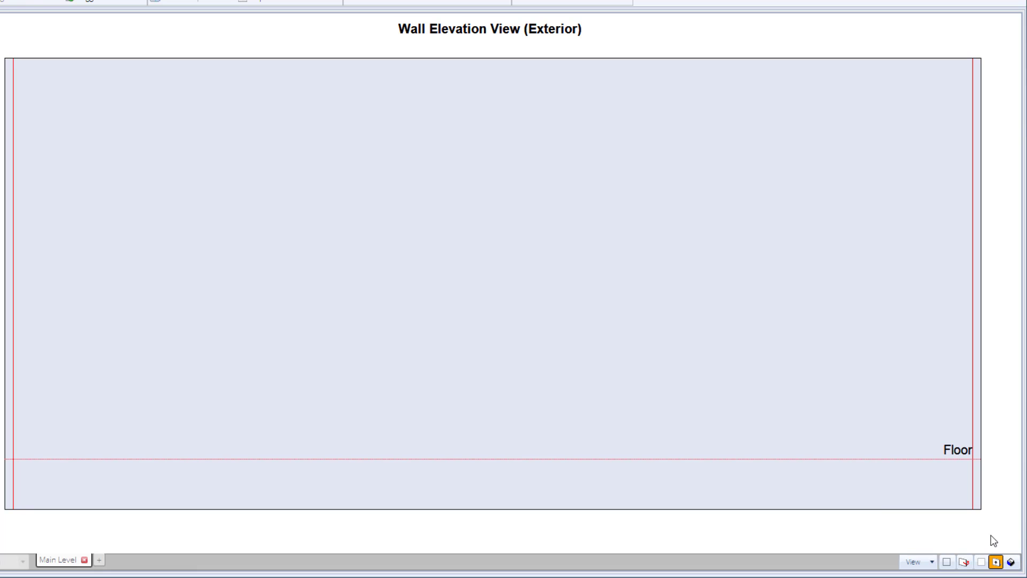
- Show the house as a tilted 3D model and select the stairs within it
key("2")
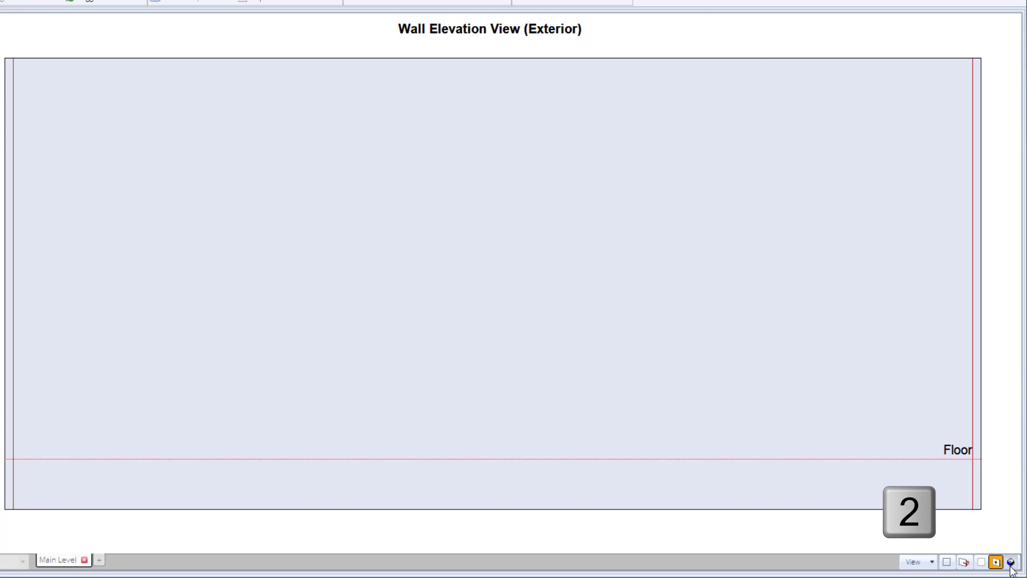
left_click(1011, 562)
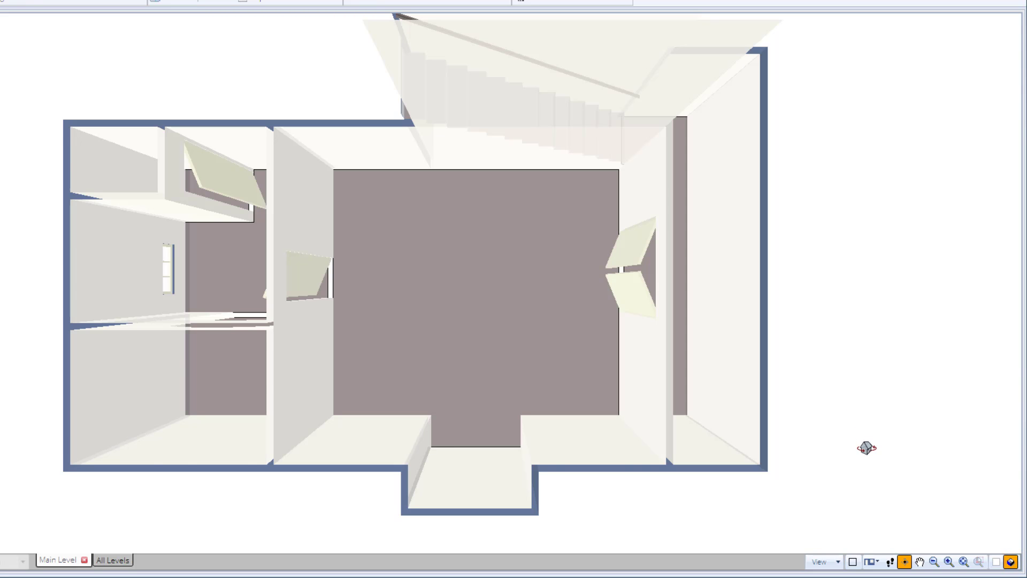
left_click_drag(867, 447, 858, 232)
left_click_drag(926, 328, 936, 404)
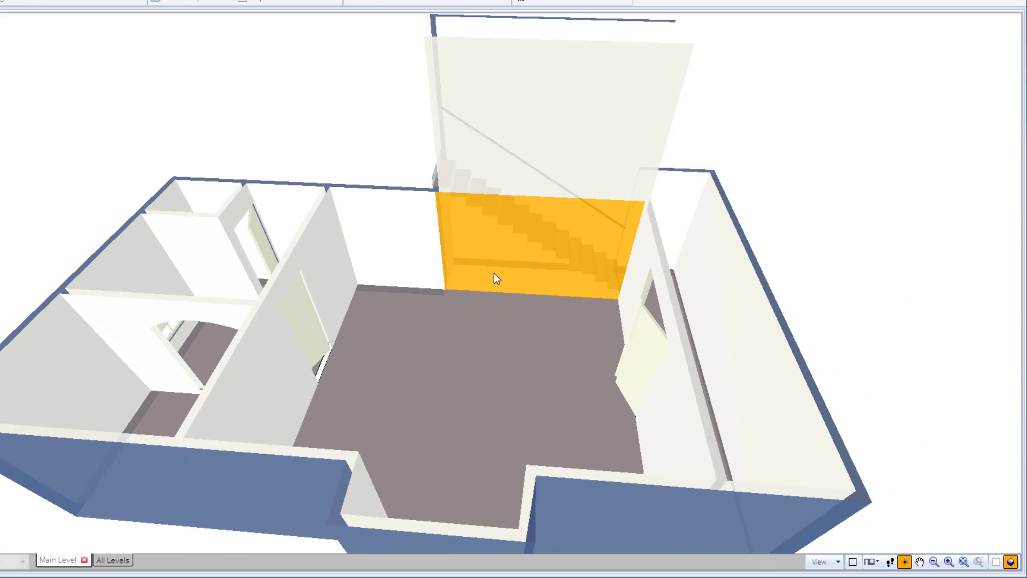
left_click(537, 265)
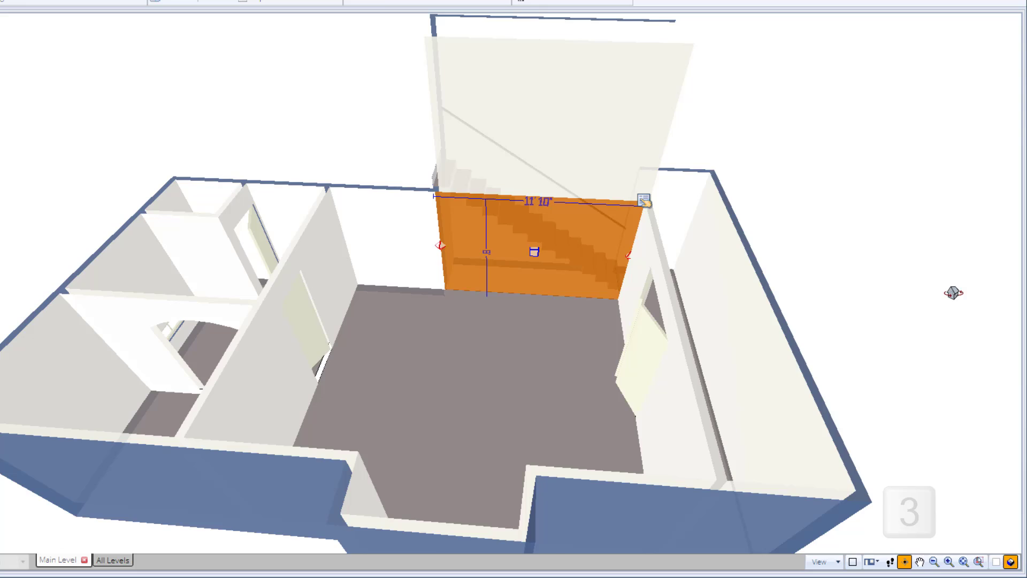
mouse_move(953, 292)
left_mouse_down()
mouse_move(936, 352)
mouse_move(936, 241)
left_mouse_up()
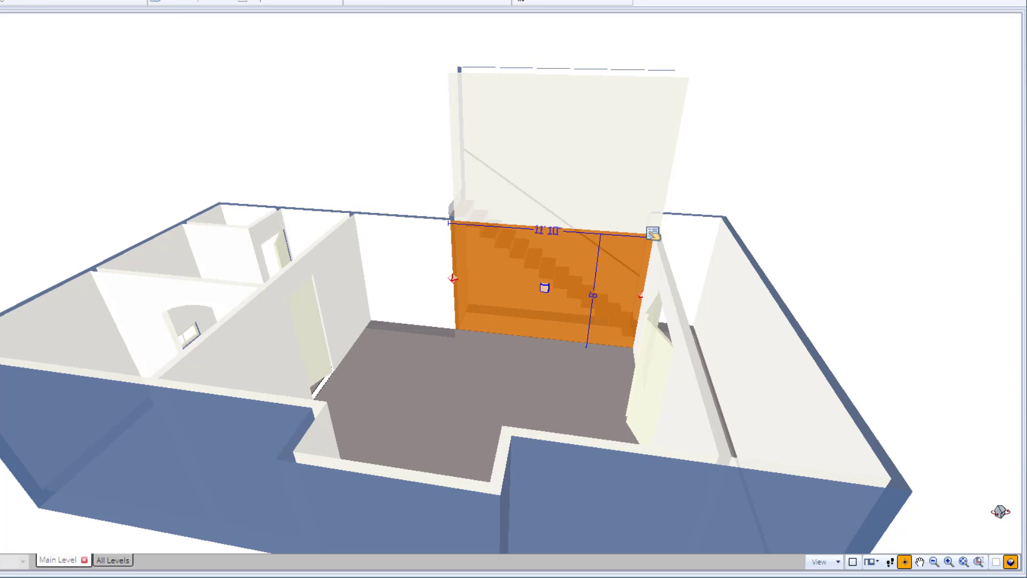
- View the 3D model as wireframe from a lower angle, then close it back to the 2D floor plan
left_click(853, 565)
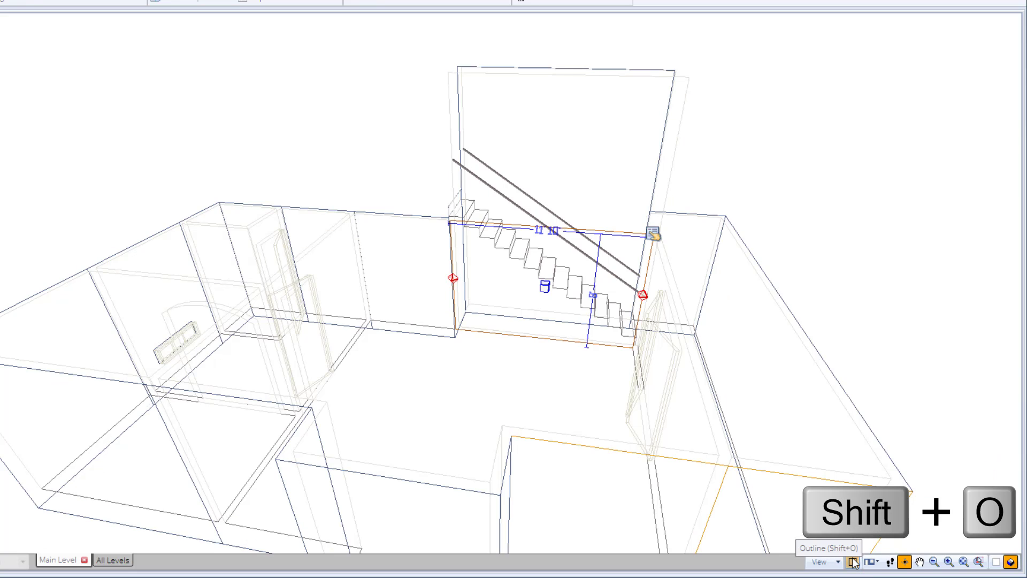
mouse_move(924, 519)
left_mouse_down()
mouse_move(930, 434)
mouse_move(917, 492)
mouse_move(928, 525)
mouse_move(988, 426)
mouse_move(868, 457)
mouse_move(688, 458)
mouse_move(807, 460)
mouse_move(903, 425)
mouse_move(831, 443)
mouse_move(830, 482)
mouse_move(851, 470)
left_mouse_up()
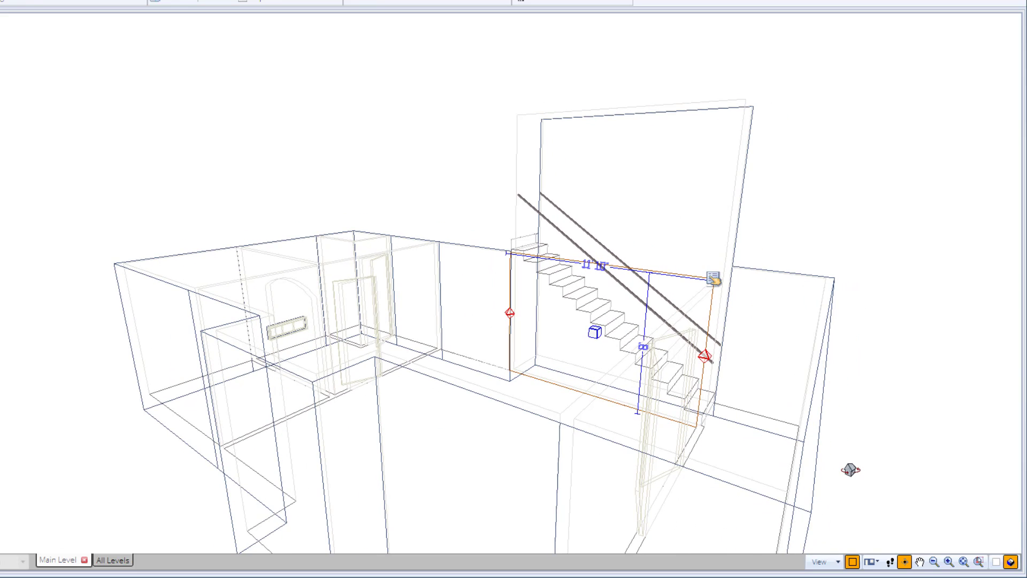
key("Escape")
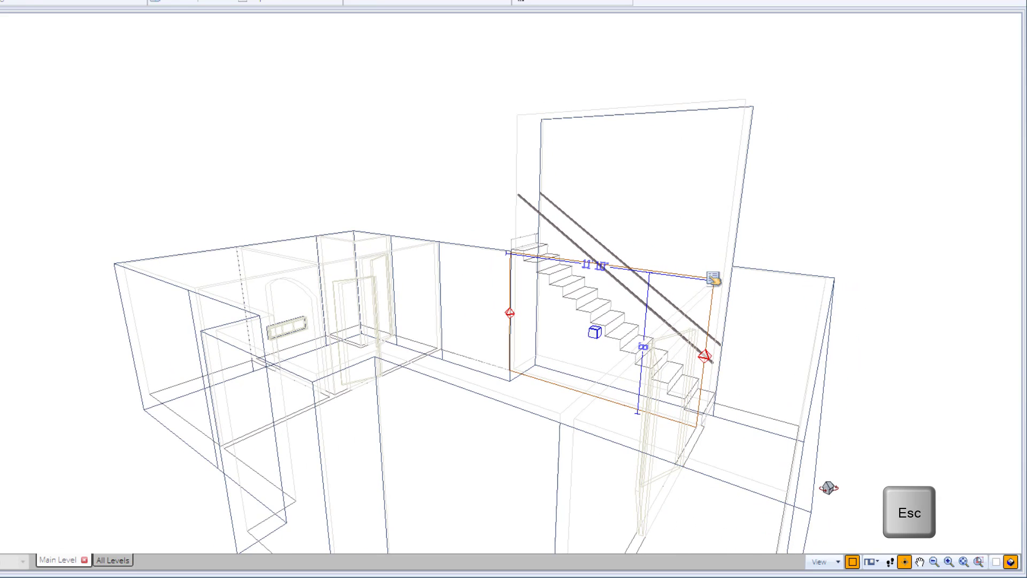
key("Escape")
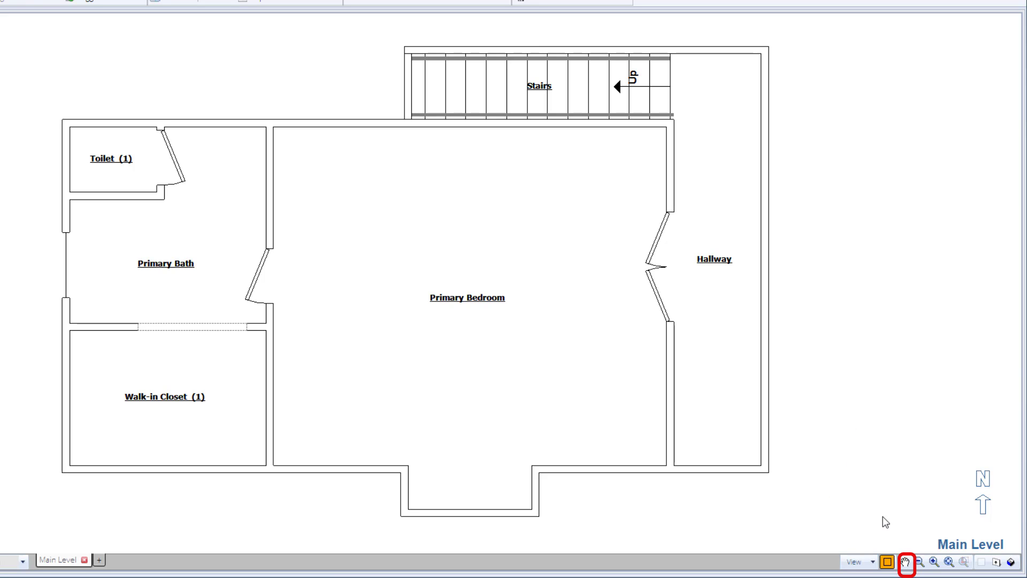
- Pan the floor plan slightly right and toggle wall dimension lines, leaving them shown
left_click(906, 563)
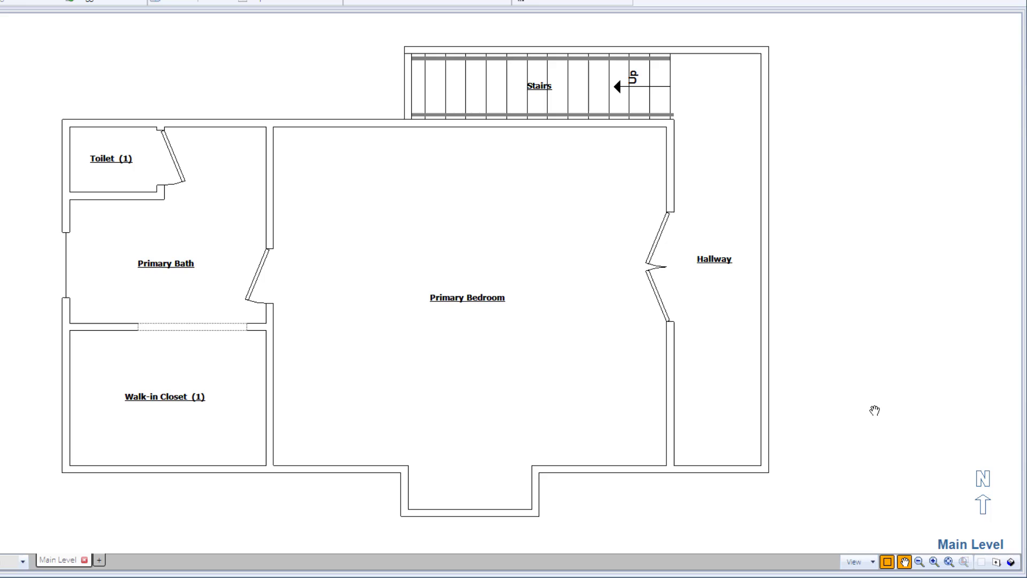
mouse_move(874, 411)
left_mouse_down()
mouse_move(885, 410)
mouse_move(843, 414)
mouse_move(867, 418)
left_mouse_up()
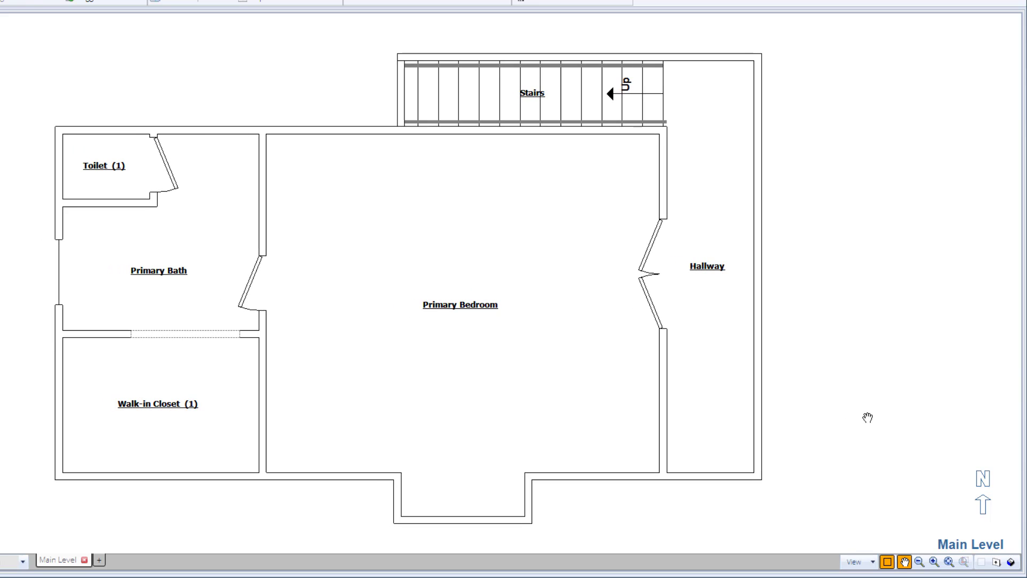
key("space")
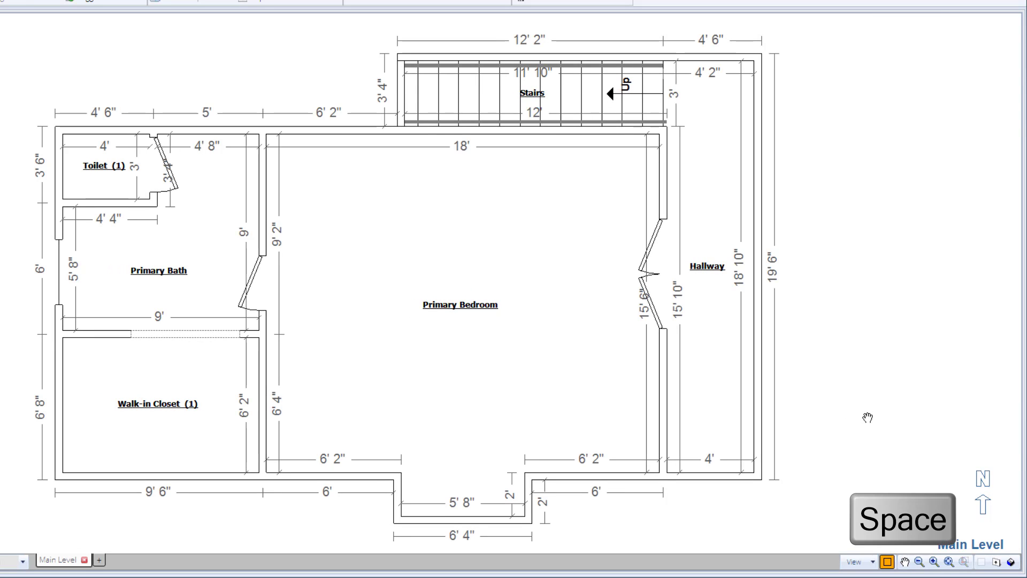
key("space")
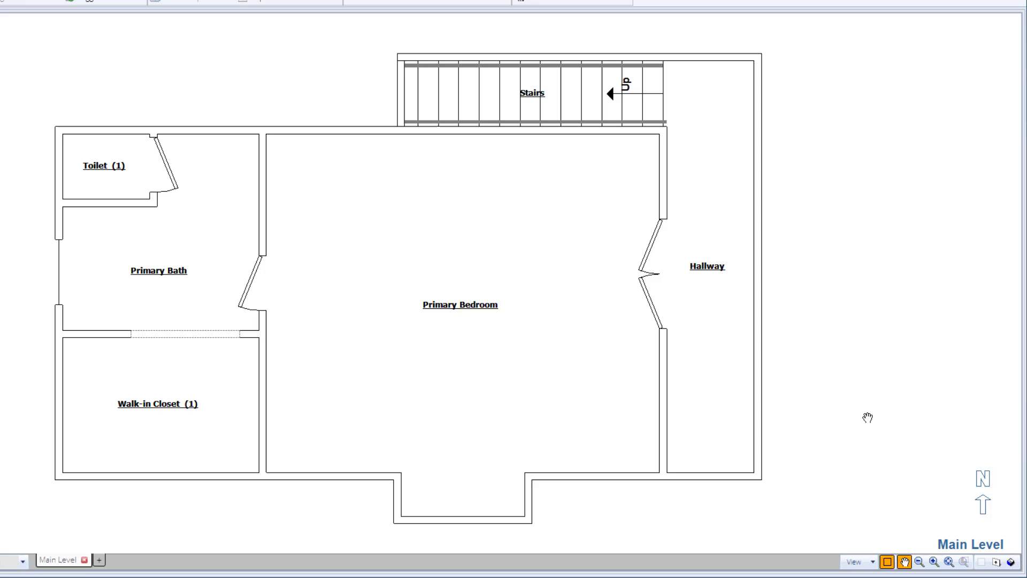
key("space")
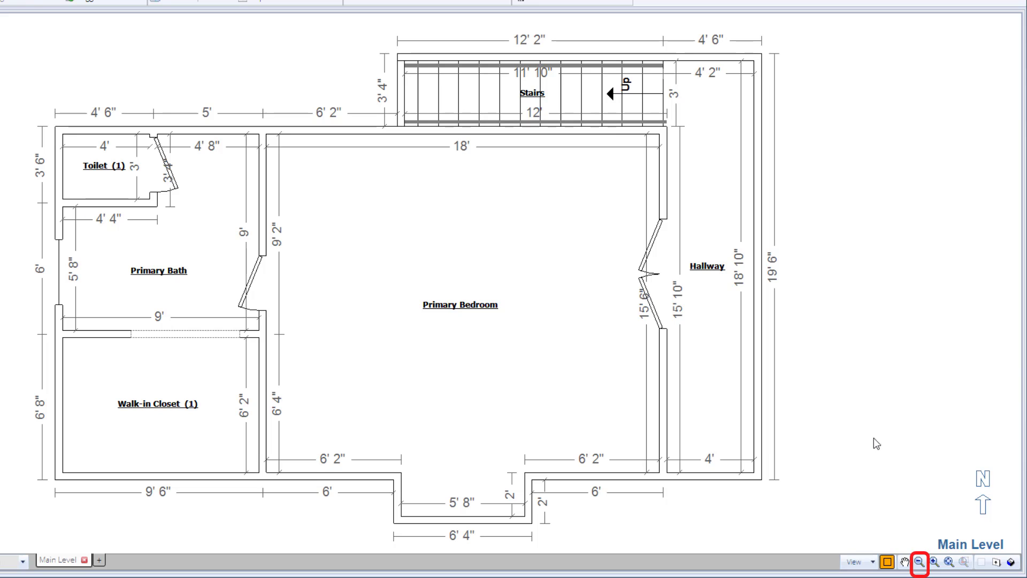
left_click(920, 567)
left_click(919, 566)
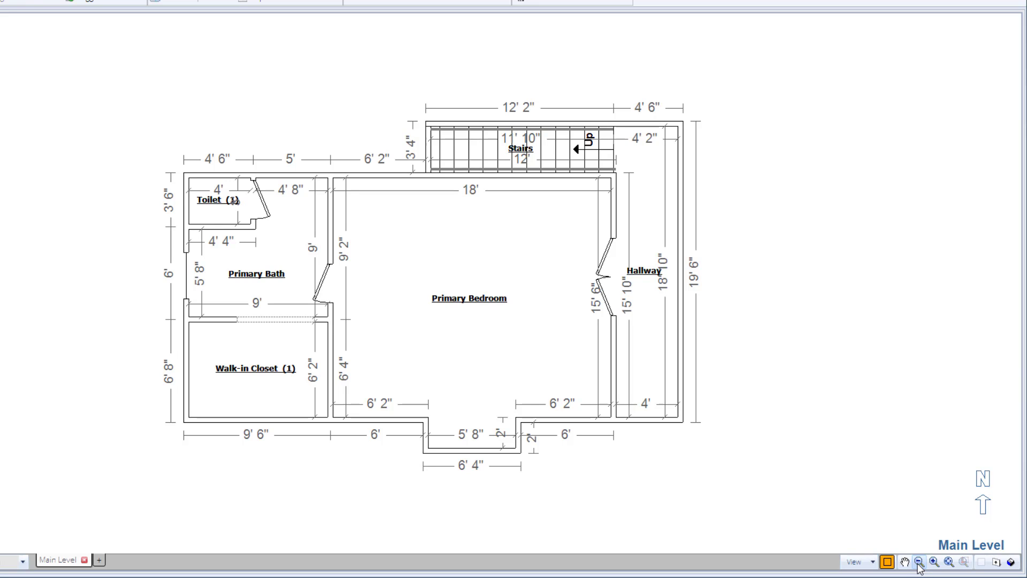
key("minus")
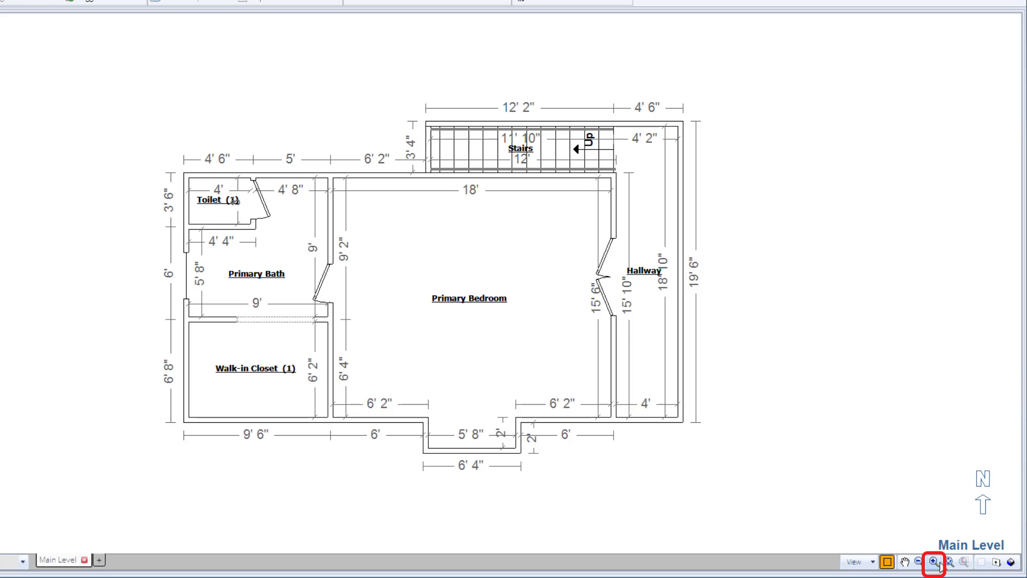
left_click(939, 566)
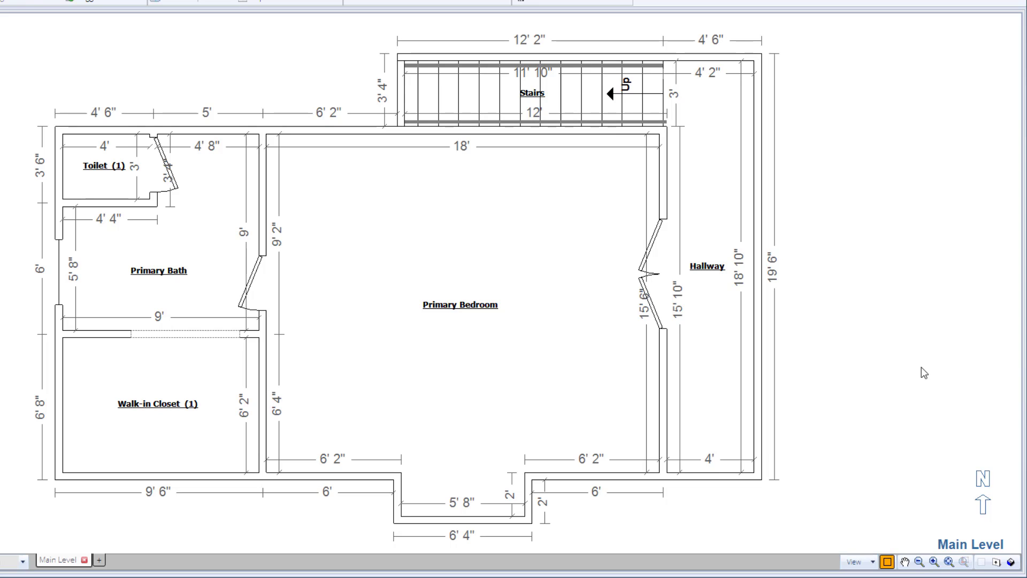
- Select the Hallway room and zoom in slightly on the floor plan
left_click(709, 389)
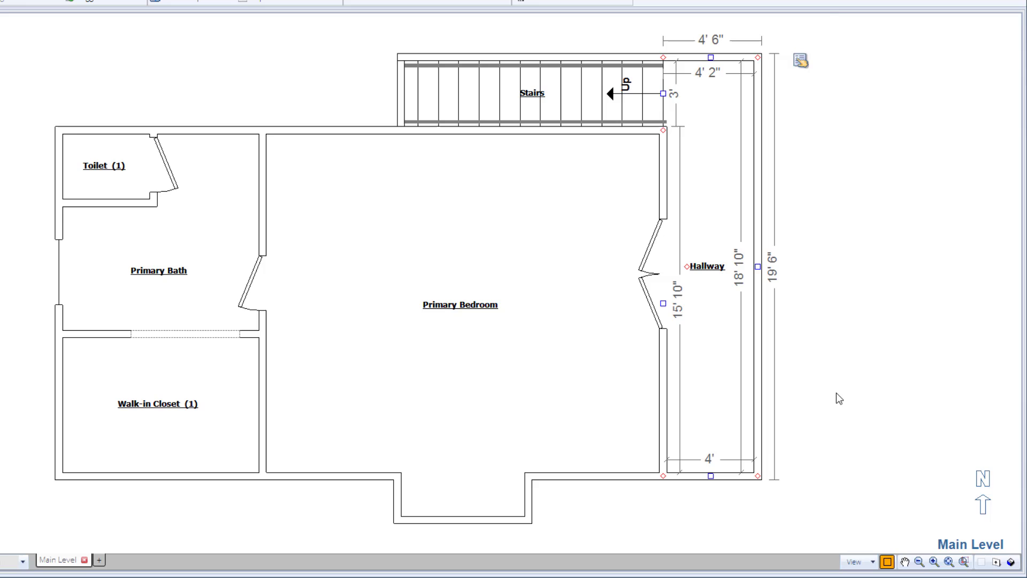
scroll(839, 398, "up", 2)
scroll(843, 394, "up", 1)
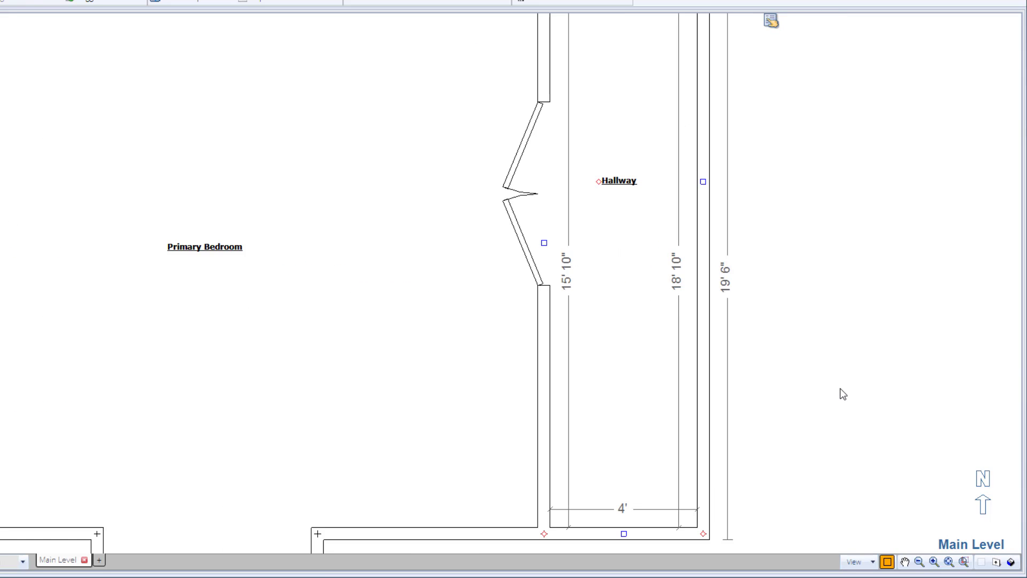
scroll(842, 394, "down", 1)
scroll(843, 393, "down", 2)
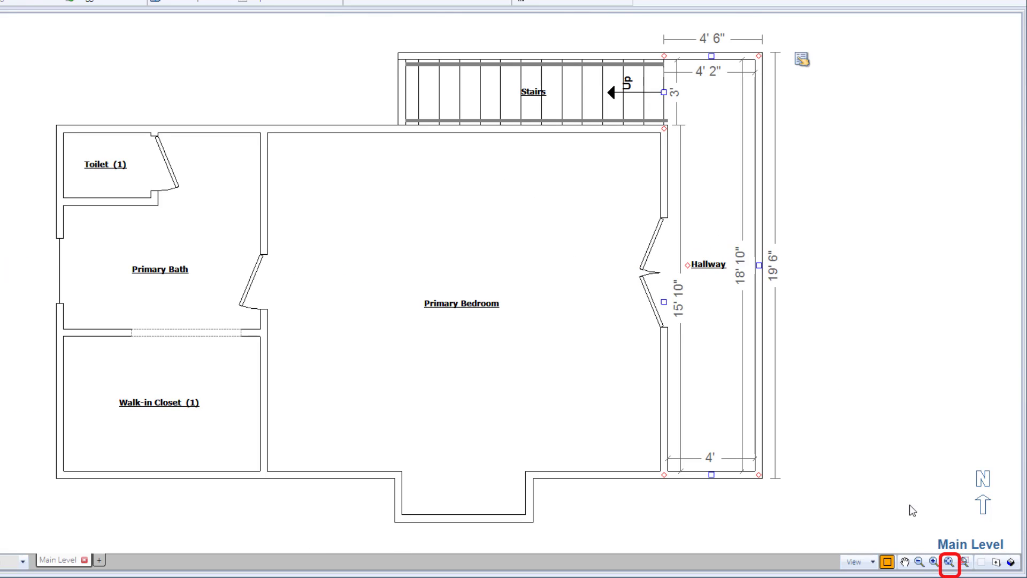
left_click(949, 562)
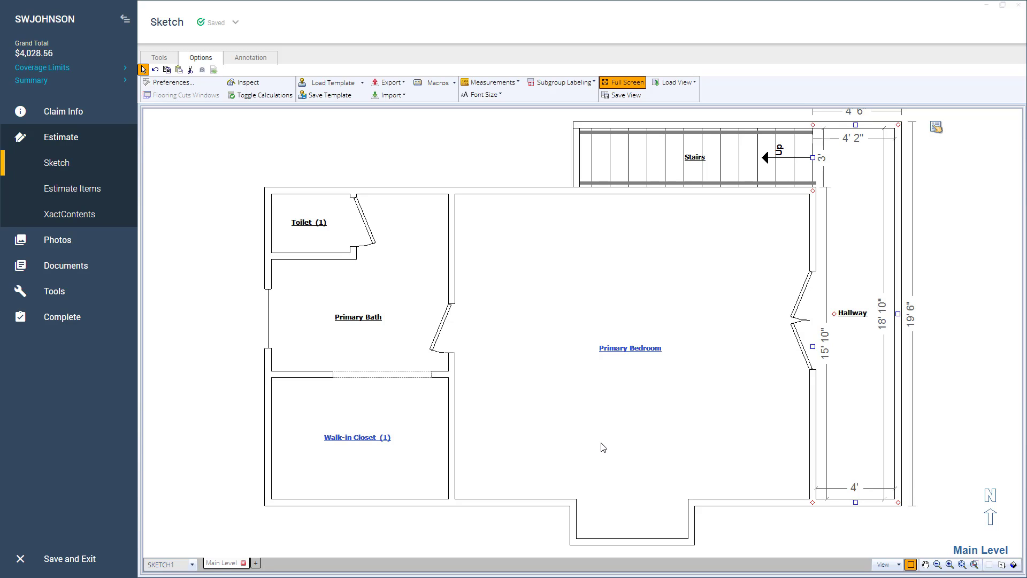
- Select the Primary Bath door and zoom the view onto it
left_click(439, 342)
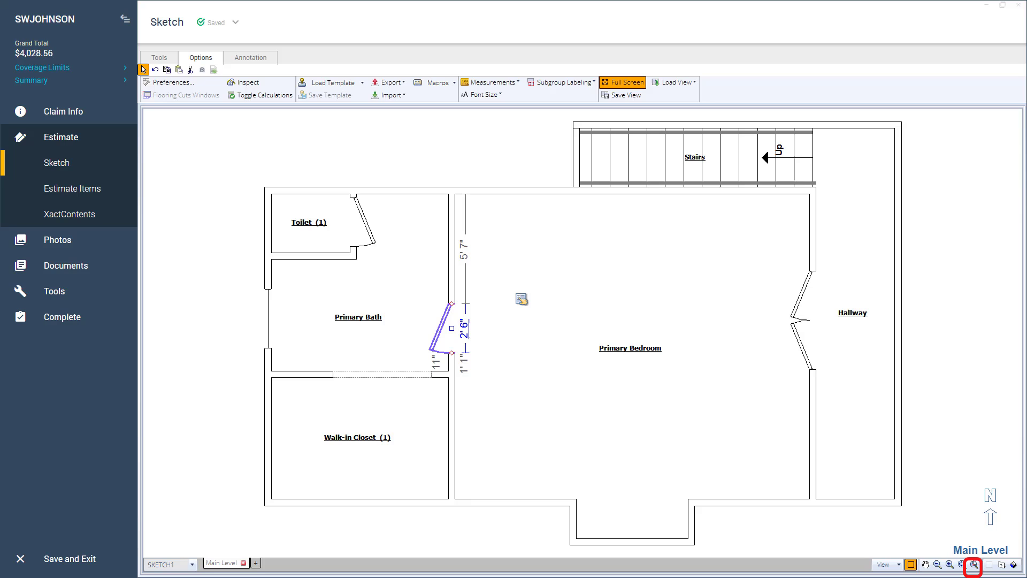
left_click(972, 566)
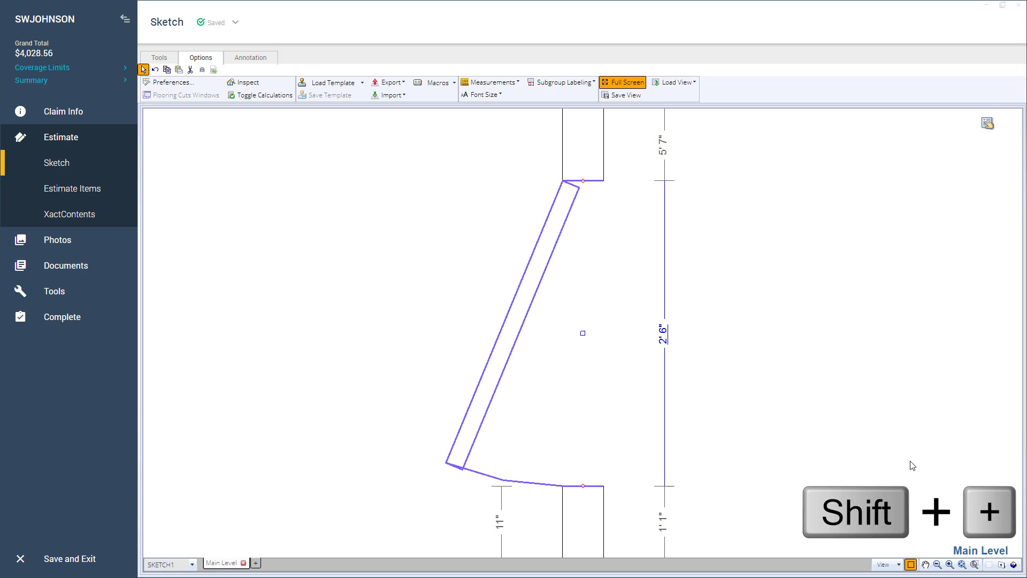